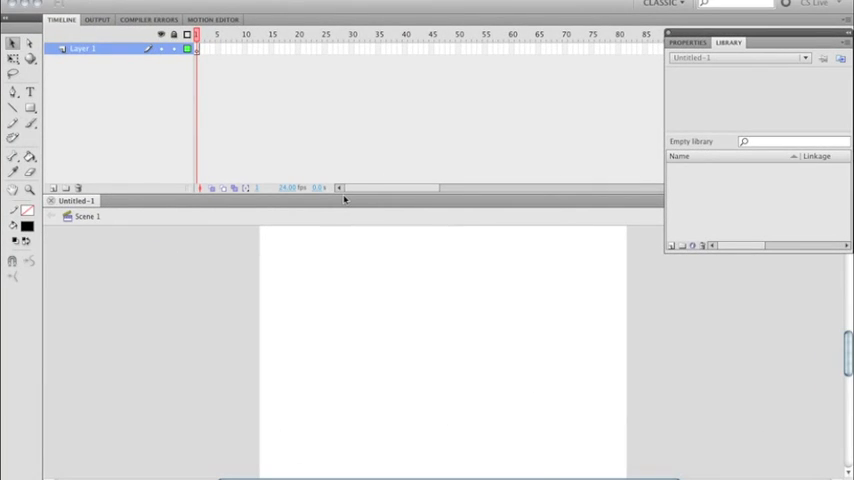
- Shrink the timeline to free up stage space and bring up the fill colour choices
{"action": "left_click_drag", "start_coordinate": [344, 199], "coordinate": [347, 120]}
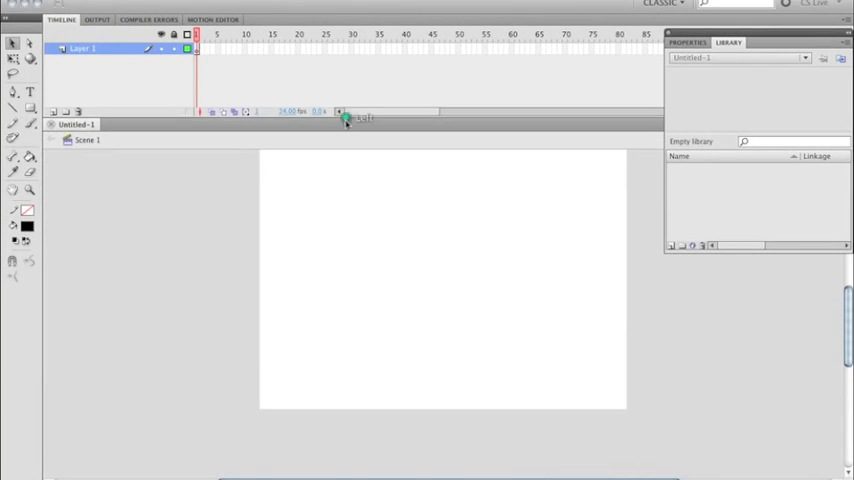
{"action": "scroll", "coordinate": [357, 237], "scroll_direction": "up", "scroll_amount": 5}
{"action": "scroll", "coordinate": [357, 237], "scroll_direction": "down", "scroll_amount": 2}
{"action": "scroll", "coordinate": [357, 237], "scroll_direction": "down", "scroll_amount": 3}
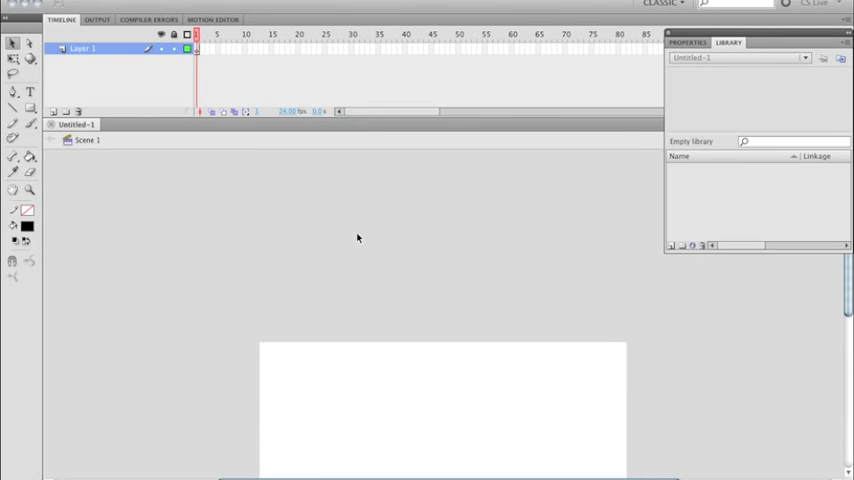
{"action": "scroll", "coordinate": [357, 237], "scroll_direction": "down", "scroll_amount": 3}
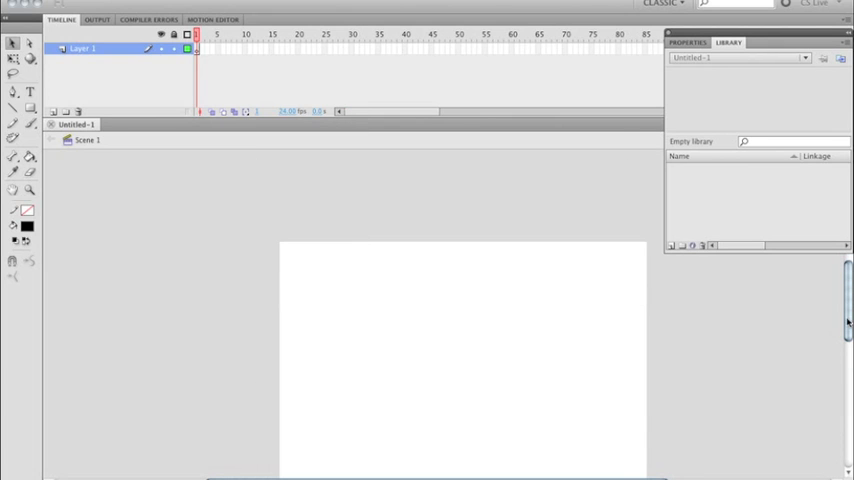
{"action": "mouse_move", "coordinate": [847, 300]}
{"action": "left_mouse_down"}
{"action": "mouse_move", "coordinate": [848, 340]}
{"action": "mouse_move", "coordinate": [848, 318]}
{"action": "left_mouse_up"}
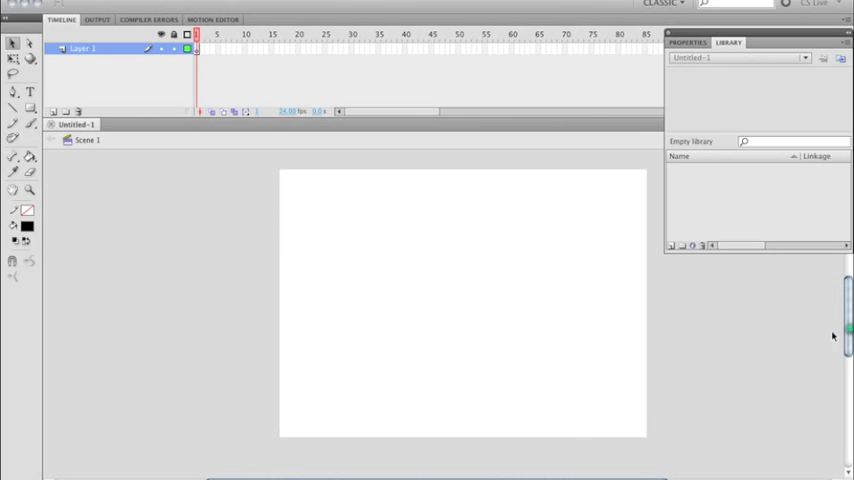
{"action": "left_click_drag", "start_coordinate": [437, 478], "coordinate": [460, 478]}
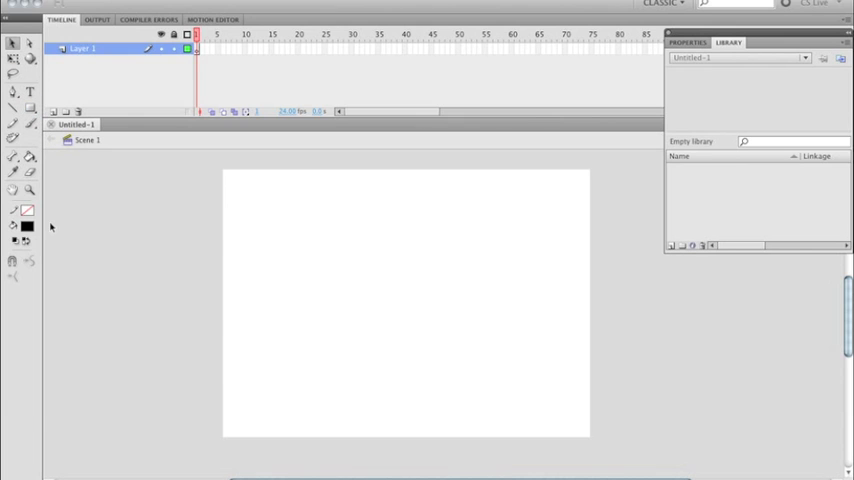
{"action": "left_click", "coordinate": [27, 226]}
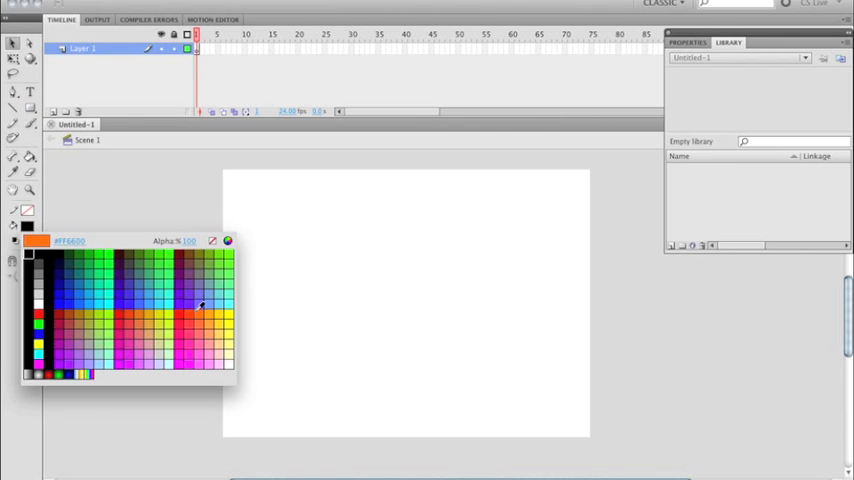
- Draw a solid red rectangle near the stage's upper left with the Rectangle tool
{"action": "left_click", "coordinate": [122, 300]}
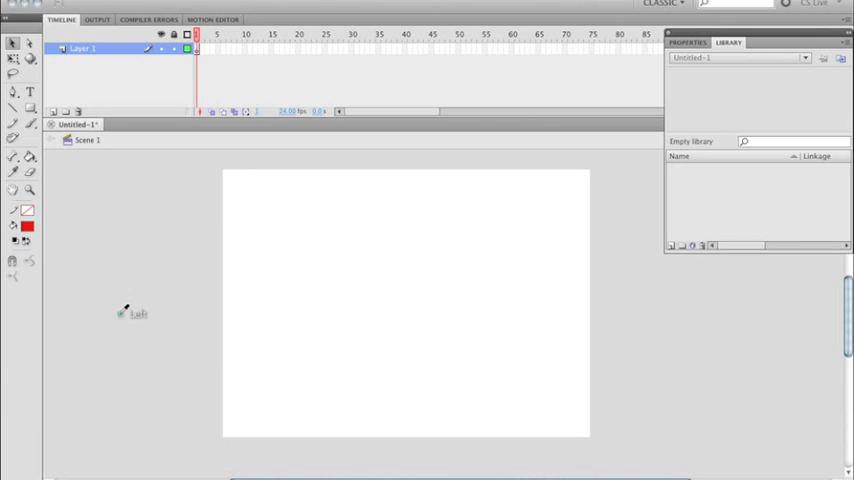
{"action": "key", "text": "r"}
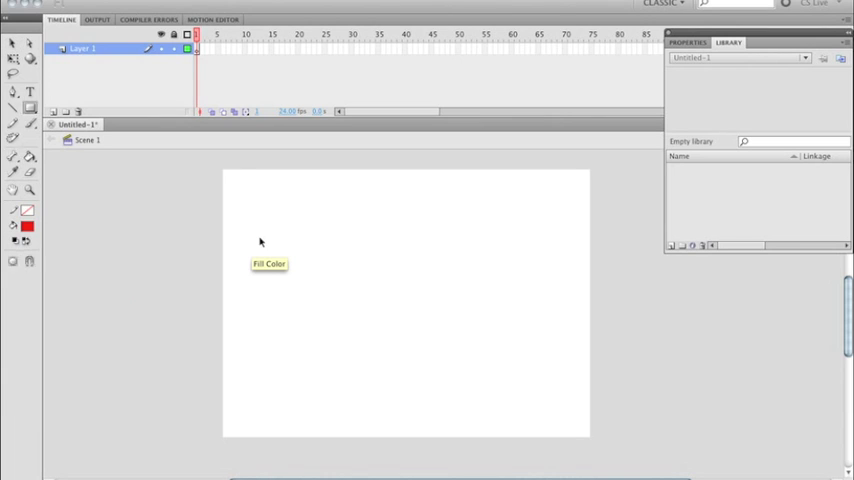
{"action": "left_click_drag", "start_coordinate": [275, 229], "coordinate": [353, 261]}
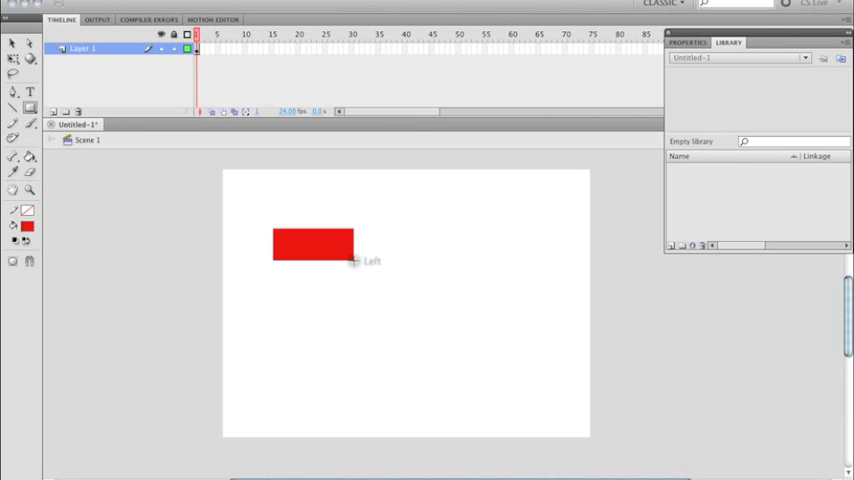
- Select the red rectangle and start converting it to a symbol with F8
{"action": "key", "text": "v"}
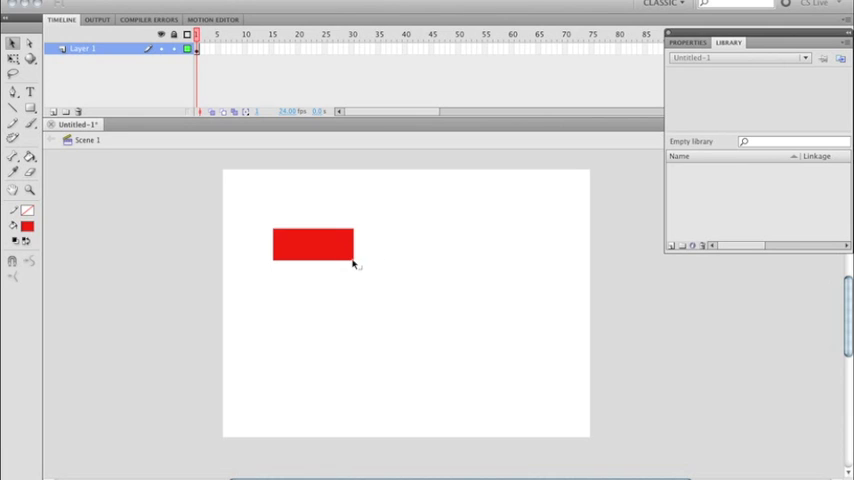
{"action": "left_click", "coordinate": [335, 252]}
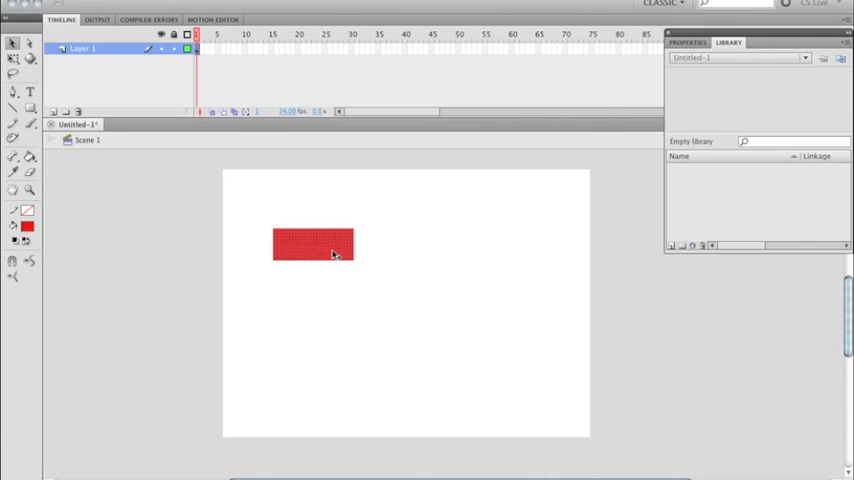
{"action": "key", "text": "F8"}
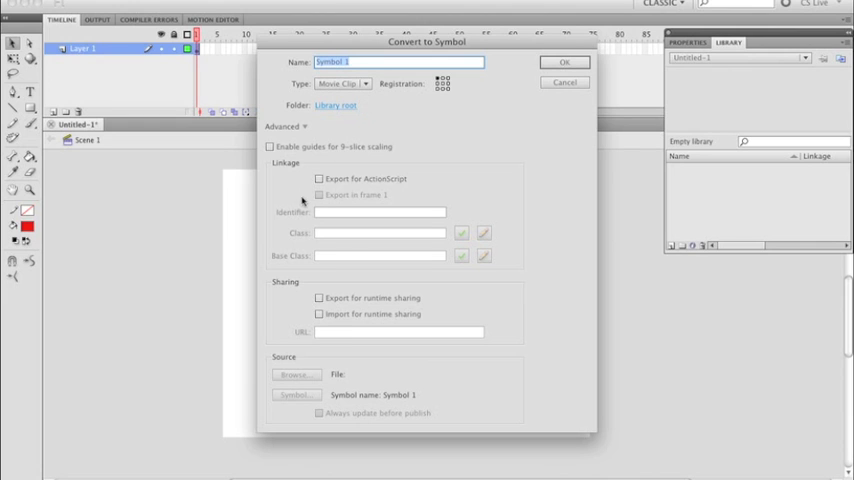
- Name the new movie clip symbol myButton in the Convert to Symbol dialog and confirm
{"action": "left_click", "coordinate": [306, 127]}
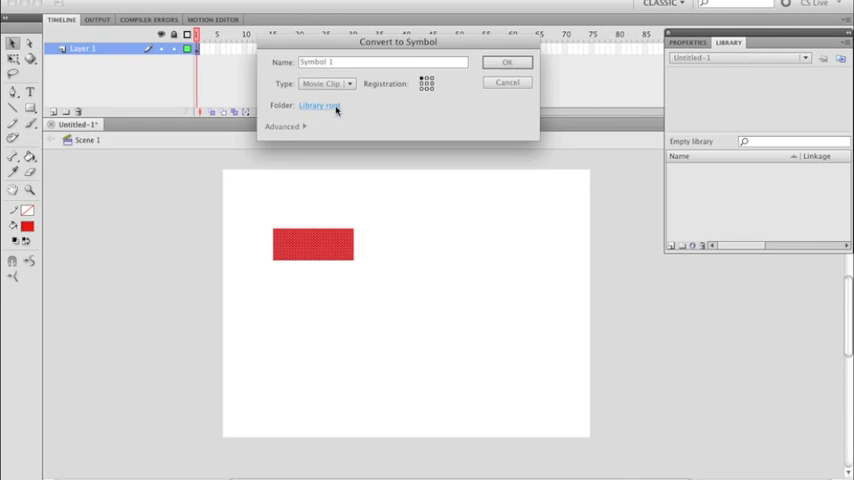
{"action": "mouse_move", "coordinate": [432, 43]}
{"action": "left_mouse_down"}
{"action": "mouse_move", "coordinate": [403, 45]}
{"action": "mouse_move", "coordinate": [423, 95]}
{"action": "left_mouse_up"}
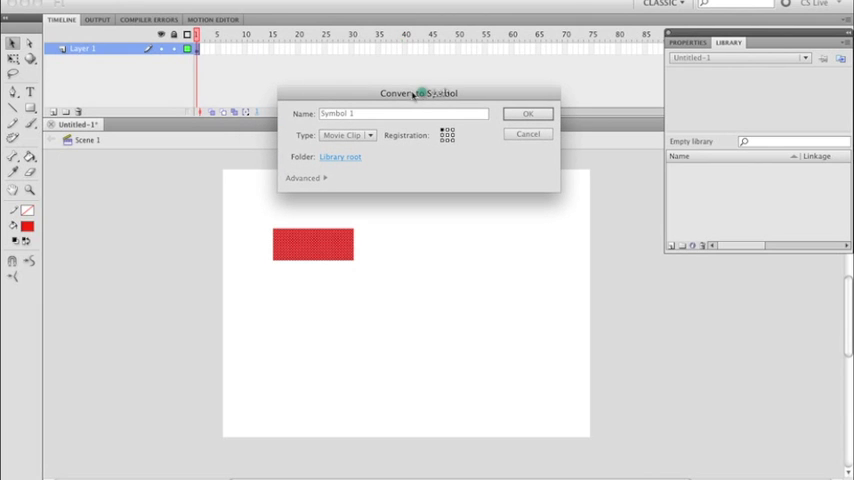
{"action": "left_click", "coordinate": [370, 114]}
{"action": "left_click_drag", "start_coordinate": [355, 113], "coordinate": [320, 113]}
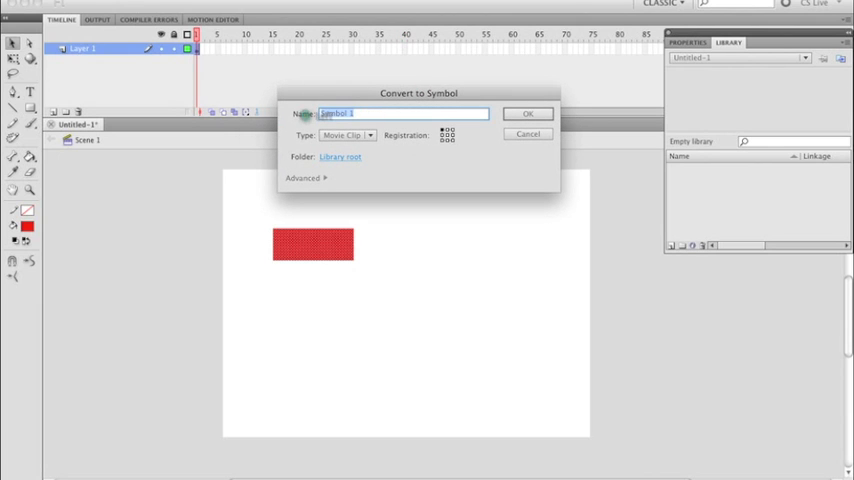
{"action": "type", "text": "myB"}
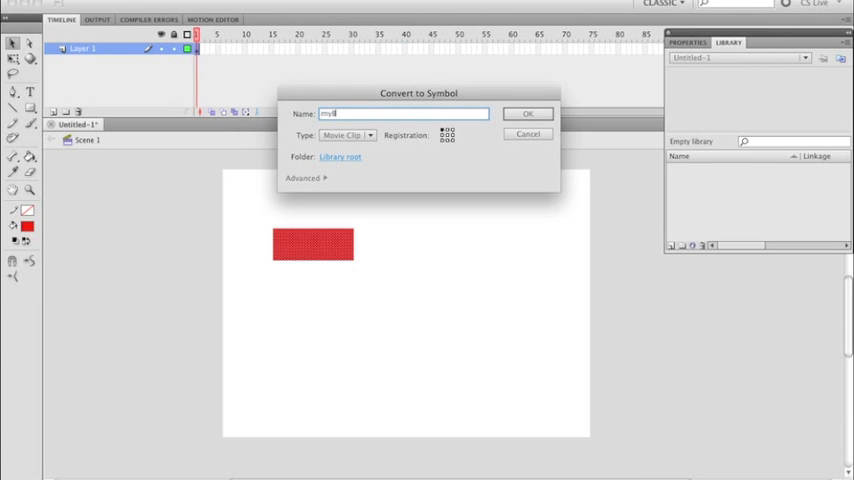
{"action": "type", "text": "utton"}
{"action": "left_click", "coordinate": [528, 113]}
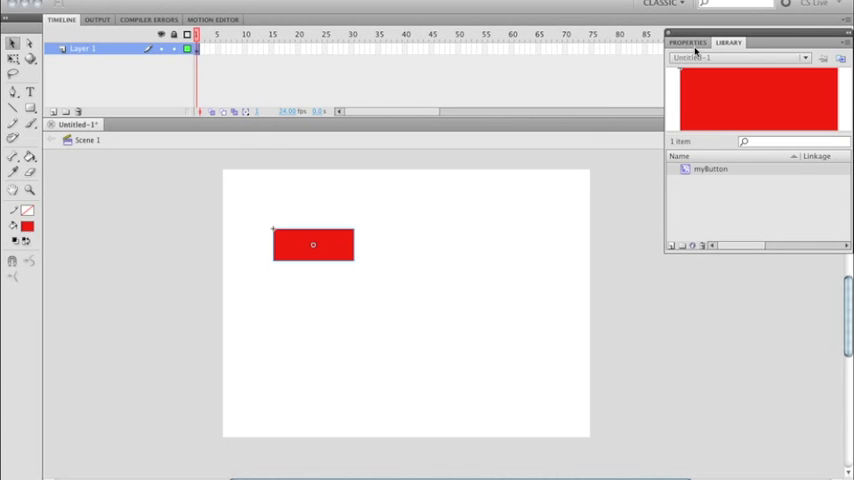
- Show the instance properties and begin entering the instance name btnOne
{"action": "left_click", "coordinate": [696, 44]}
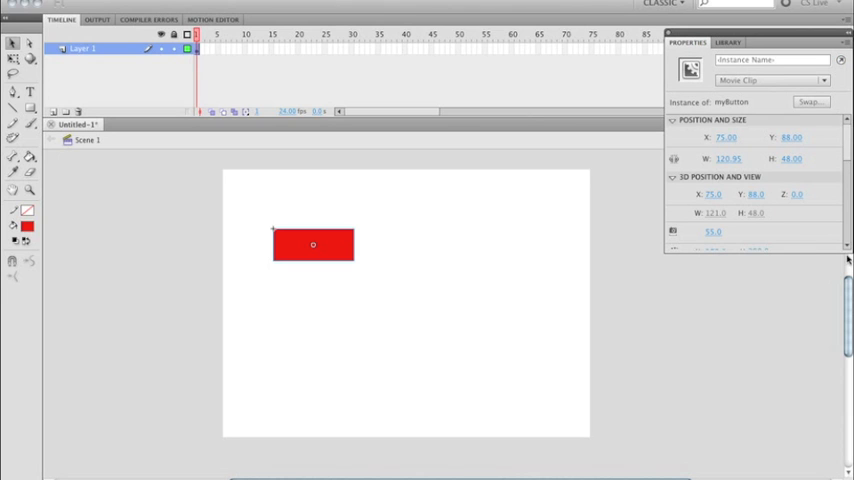
{"action": "left_click_drag", "start_coordinate": [830, 252], "coordinate": [830, 440]}
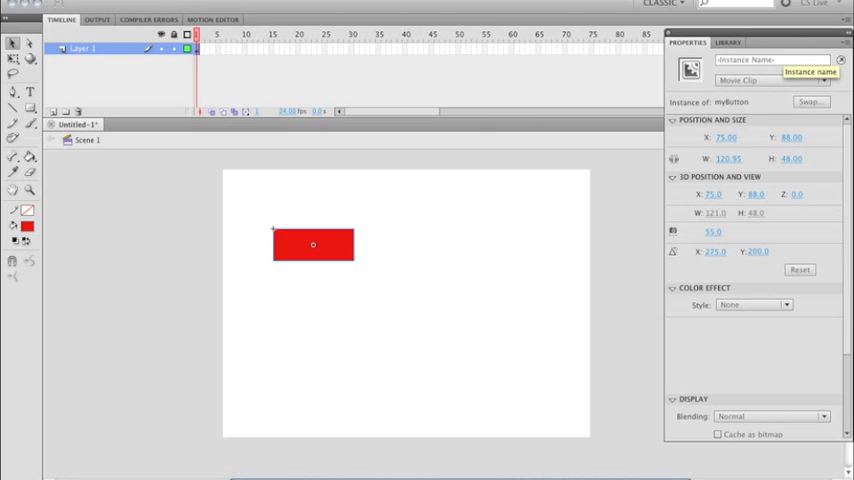
{"action": "left_click", "coordinate": [770, 60]}
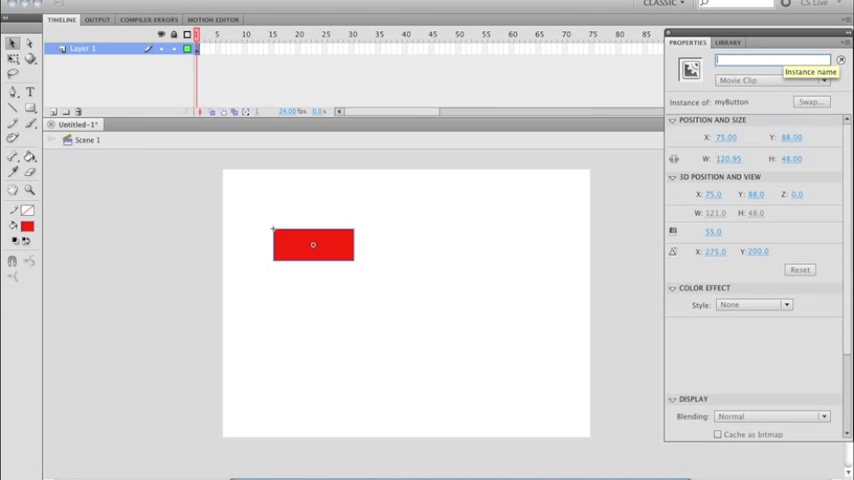
{"action": "type", "text": "btnOn"}
{"action": "type", "text": "e"}
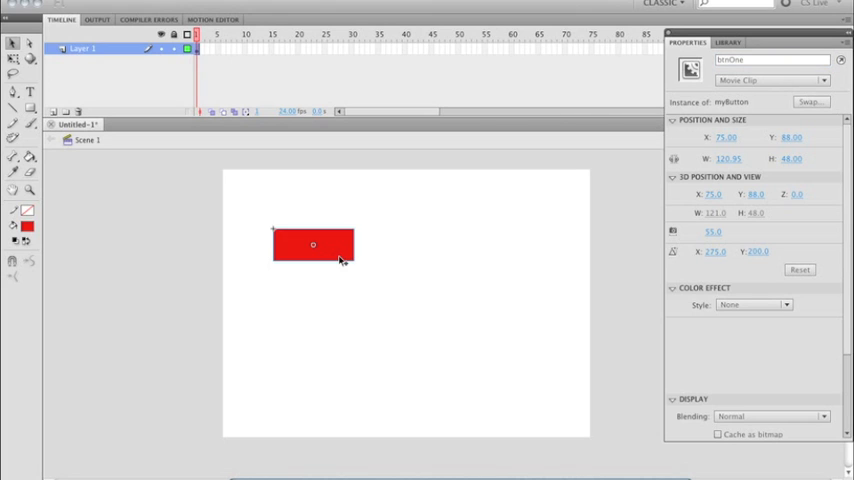
- Duplicate the red button twice so three copies stack vertically
{"action": "left_click_drag", "start_coordinate": [341, 259], "coordinate": [346, 300]}
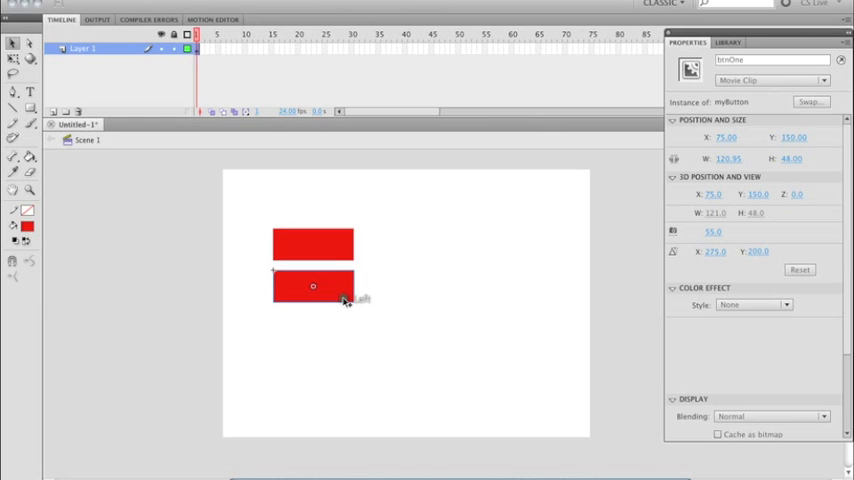
{"action": "left_click_drag", "start_coordinate": [346, 300], "coordinate": [346, 343]}
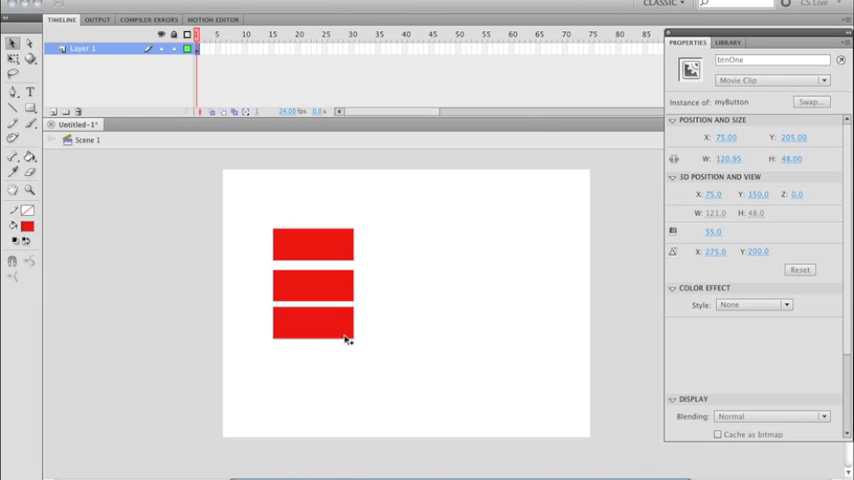
{"action": "left_click", "coordinate": [346, 343]}
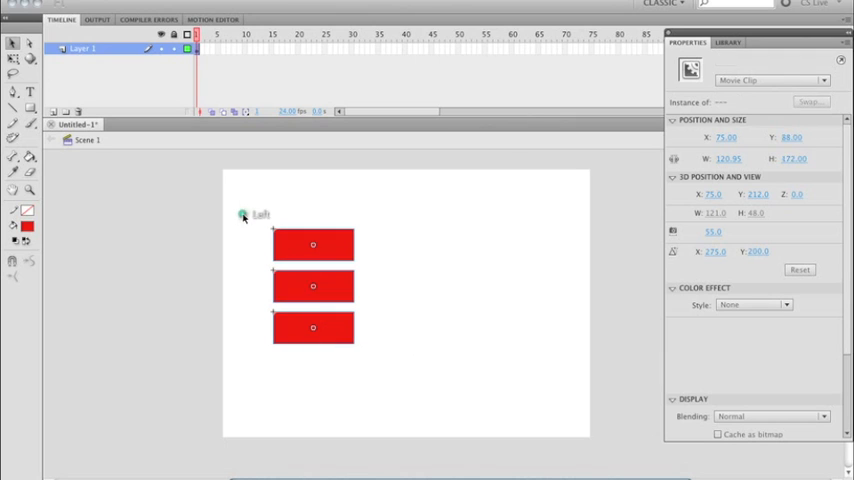
- Move the three red buttons slightly left and down, then deselect them
{"action": "mouse_move", "coordinate": [355, 343]}
{"action": "left_mouse_down"}
{"action": "mouse_move", "coordinate": [311, 244]}
{"action": "mouse_move", "coordinate": [293, 257]}
{"action": "left_mouse_up"}
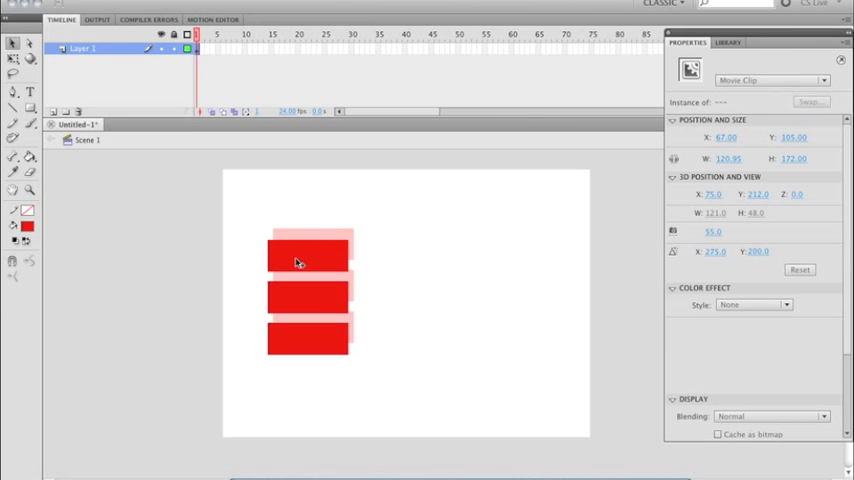
{"action": "left_click", "coordinate": [394, 256]}
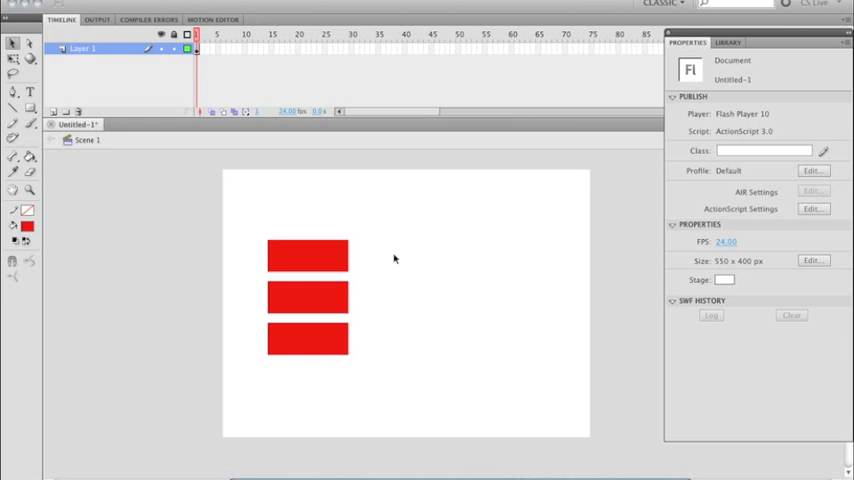
- Review the three buttons and rename the middle instance to btnTwo
{"action": "left_click", "coordinate": [335, 251]}
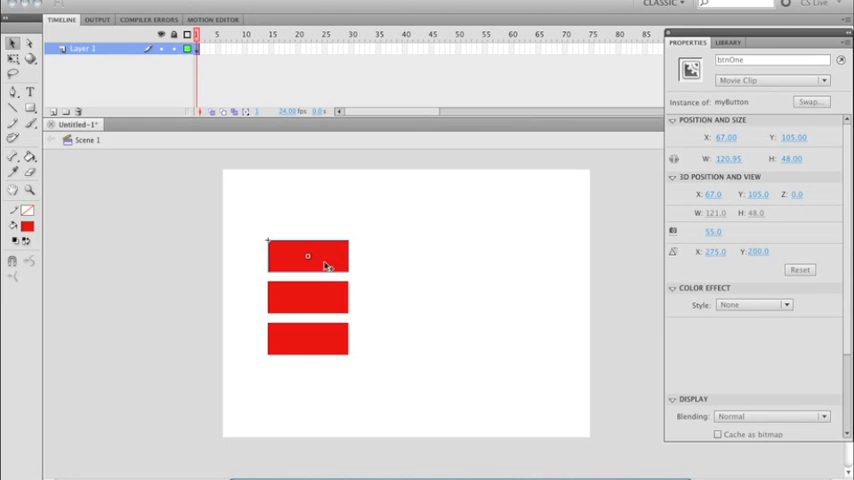
{"action": "left_click", "coordinate": [310, 295]}
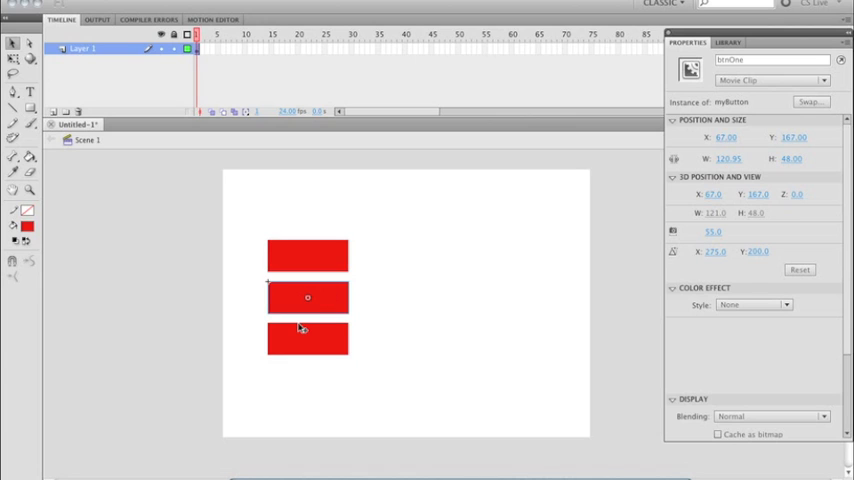
{"action": "left_click", "coordinate": [299, 342]}
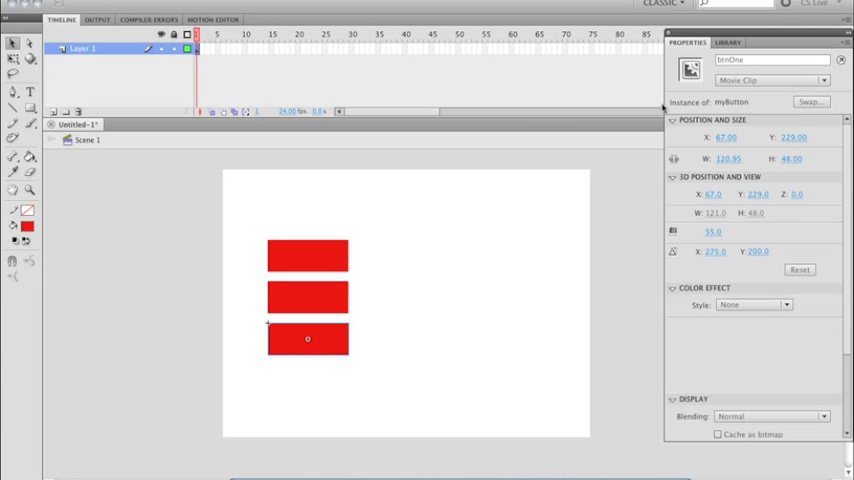
{"action": "left_click", "coordinate": [324, 253]}
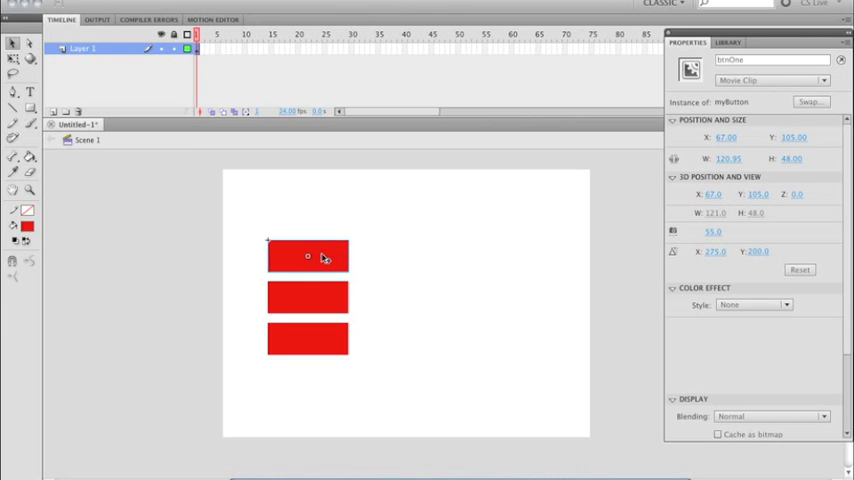
{"action": "left_click", "coordinate": [305, 296]}
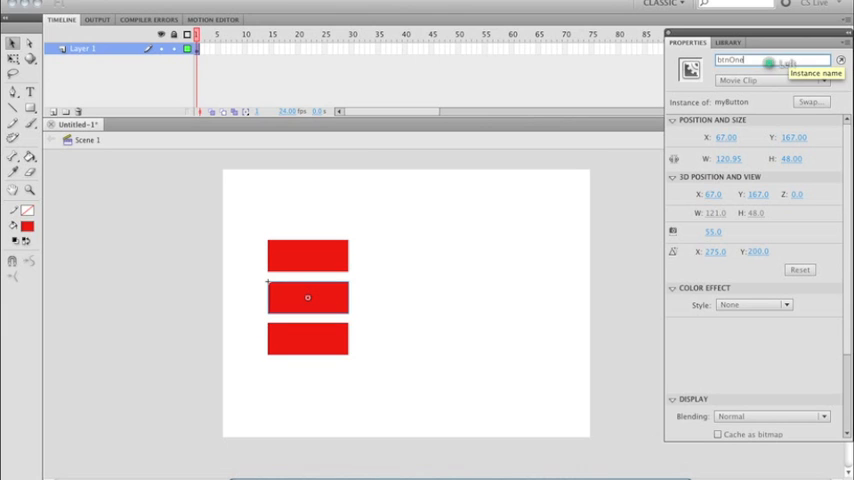
{"action": "double_click", "coordinate": [765, 60]}
{"action": "left_click_drag", "start_coordinate": [728, 60], "coordinate": [742, 60]}
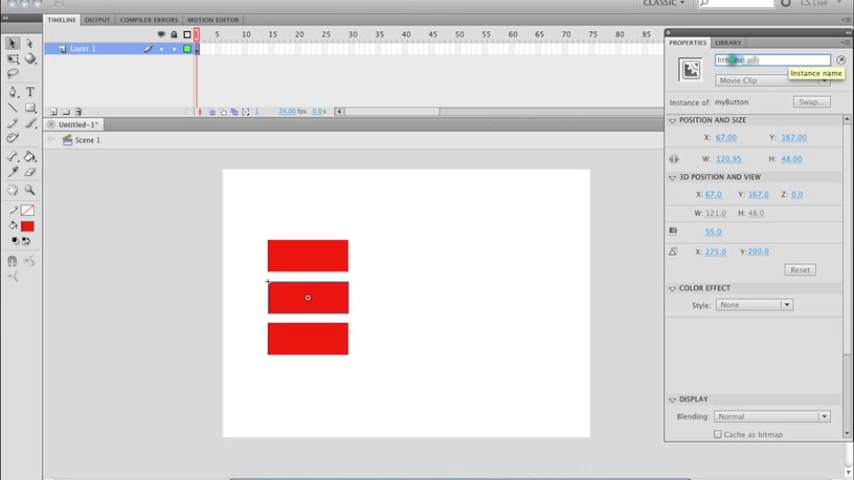
{"action": "type", "text": "Two"}
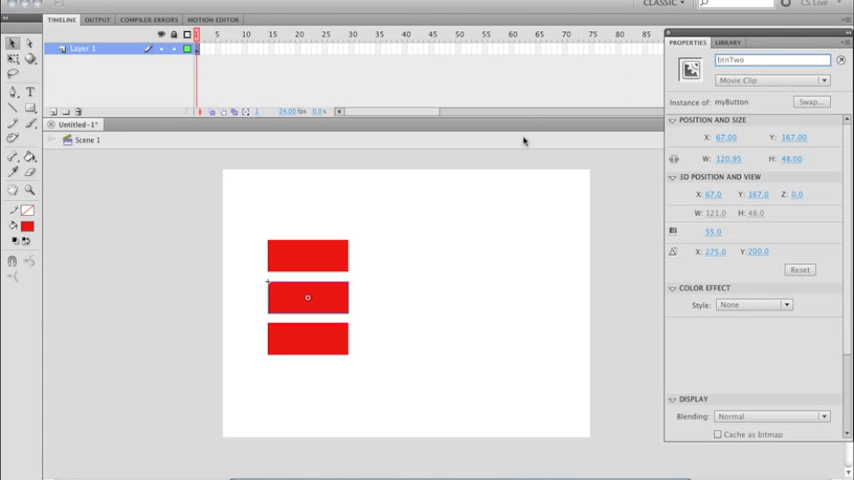
- Rename the bottom button instance to btnThree and deselect to commit
{"action": "left_click", "coordinate": [312, 333]}
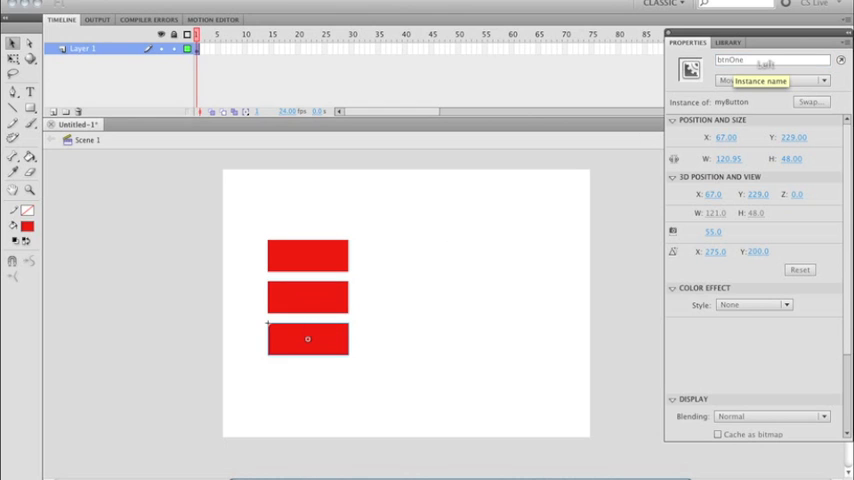
{"action": "double_click", "coordinate": [745, 60]}
{"action": "left_click_drag", "start_coordinate": [745, 60], "coordinate": [730, 60]}
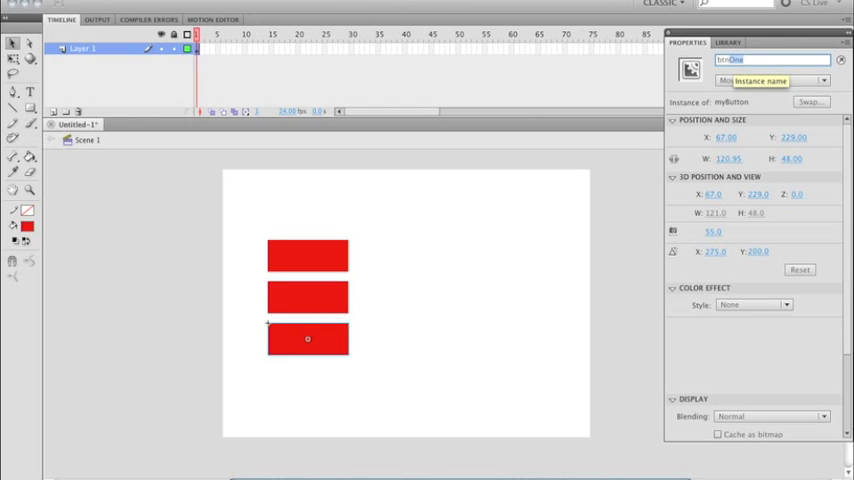
{"action": "type", "text": "Three"}
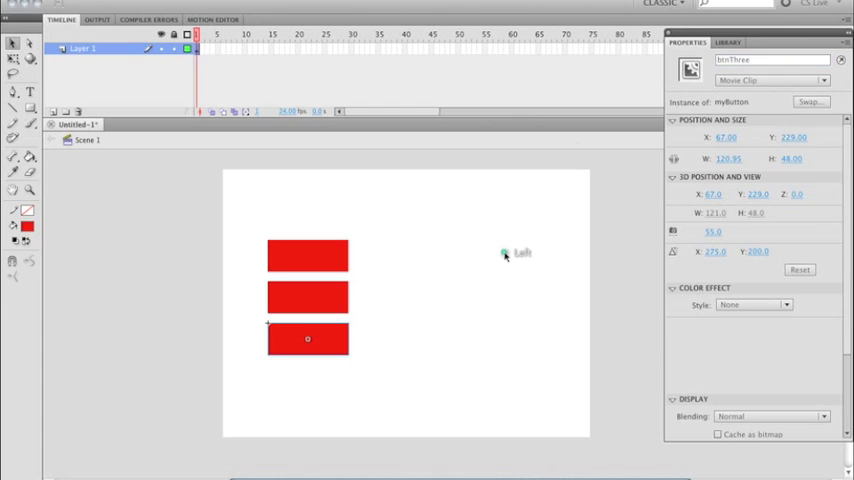
{"action": "left_click", "coordinate": [505, 254]}
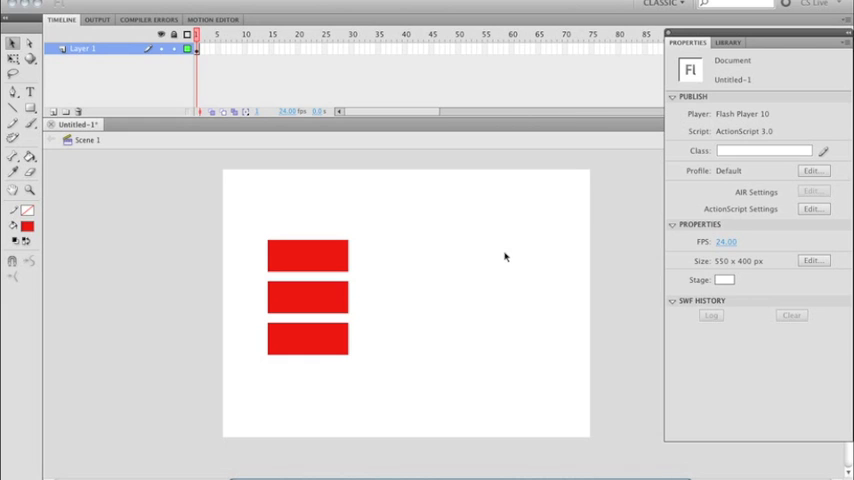
- Rename Layer 1 to NAV in the Timeline
{"action": "double_click", "coordinate": [78, 49]}
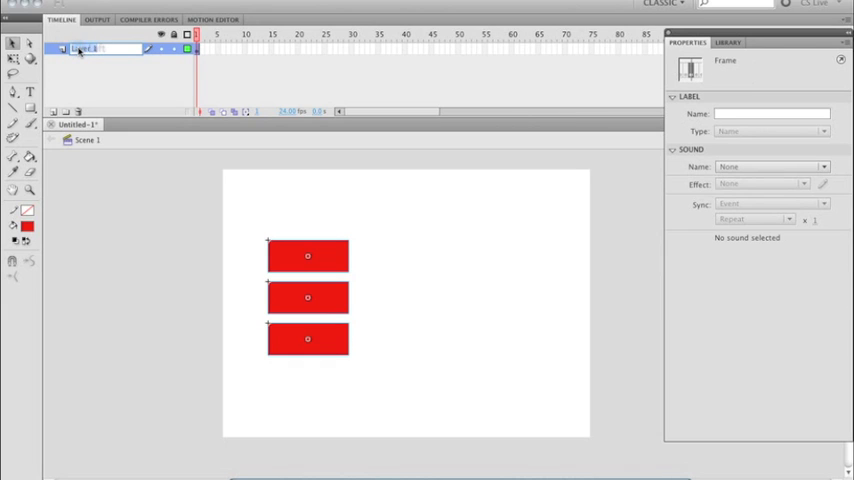
{"action": "type", "text": "Na"}
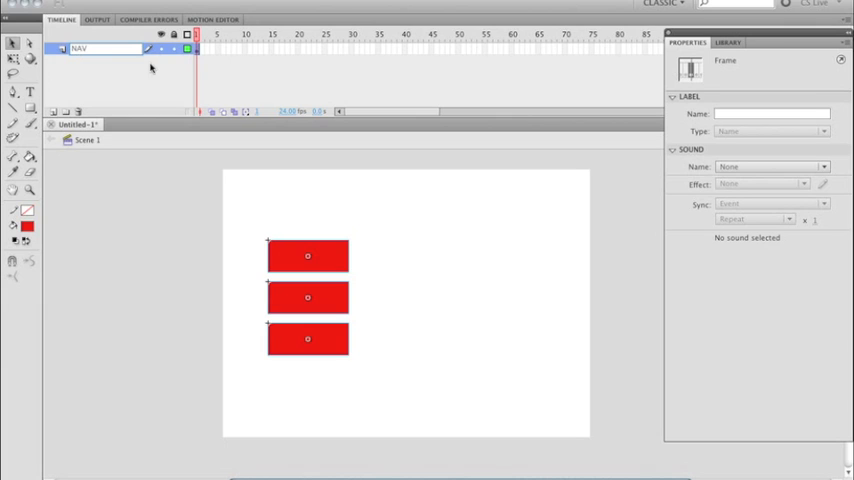
{"action": "left_click", "coordinate": [184, 68]}
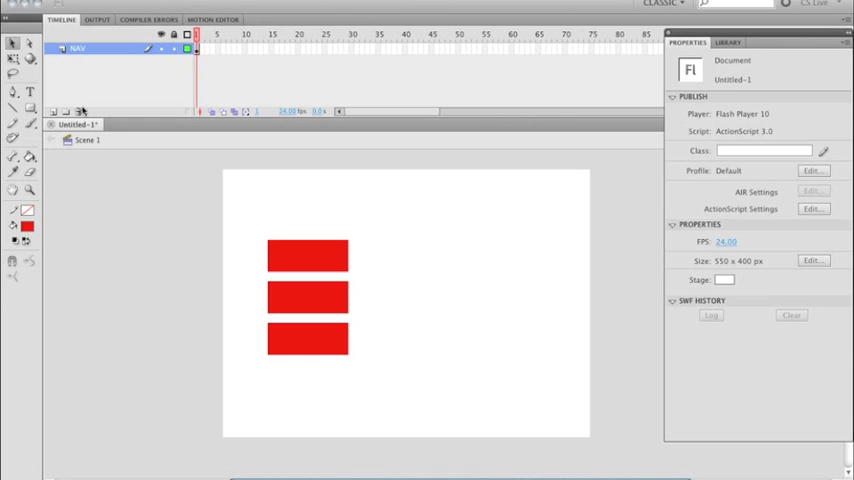
- Add a layer named BG and move it beneath the NAV layer
{"action": "left_click", "coordinate": [57, 115]}
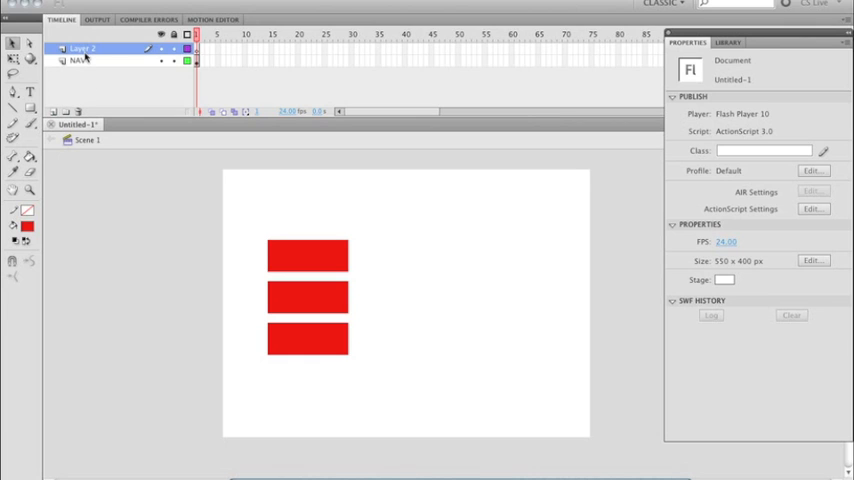
{"action": "double_click", "coordinate": [85, 50]}
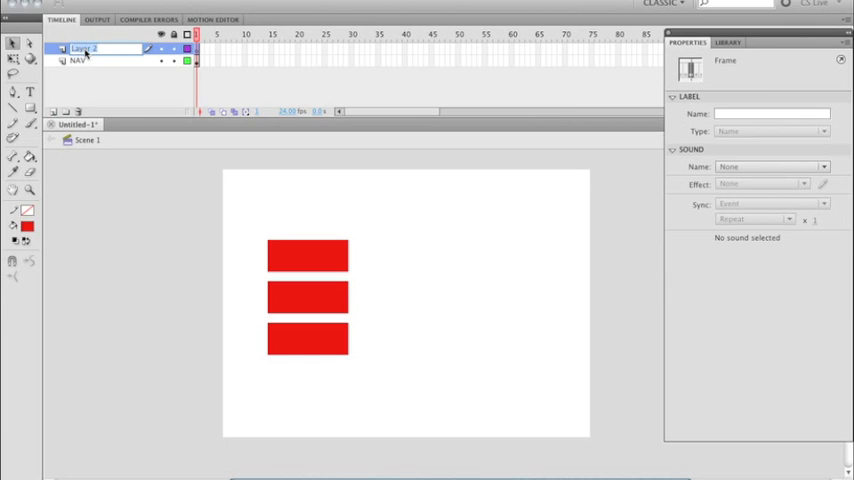
{"action": "type", "text": "l"}
{"action": "type", "text": "G"}
{"action": "key", "text": "Return"}
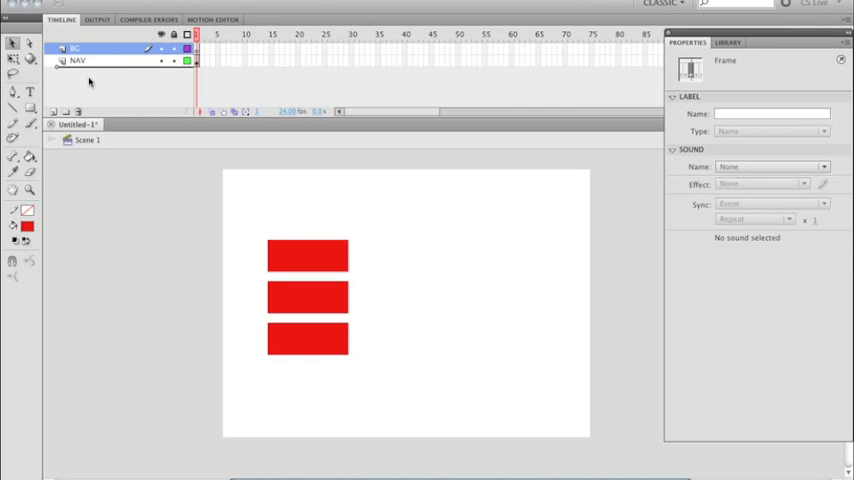
{"action": "left_click_drag", "start_coordinate": [75, 48], "coordinate": [89, 80]}
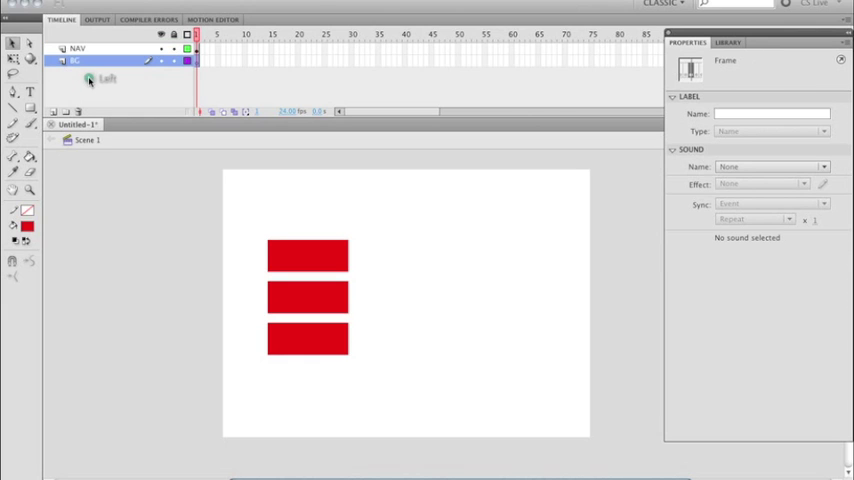
- Add gray static text 'background' below the red buttons and nudge it into place
{"action": "left_click", "coordinate": [28, 92]}
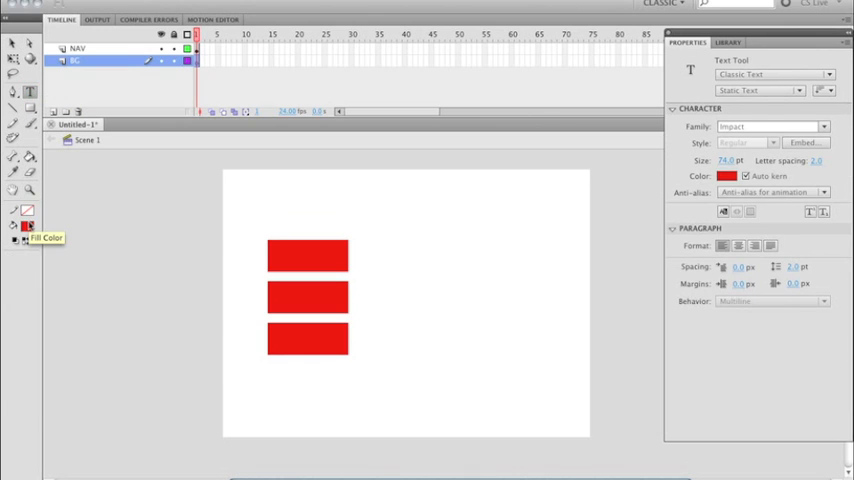
{"action": "left_click", "coordinate": [28, 227]}
{"action": "left_click", "coordinate": [38, 287]}
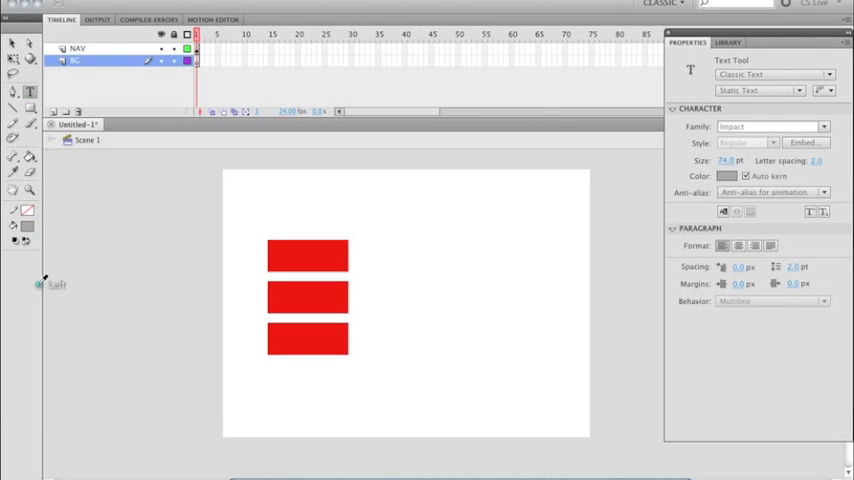
{"action": "left_click", "coordinate": [301, 408]}
{"action": "type", "text": "back"}
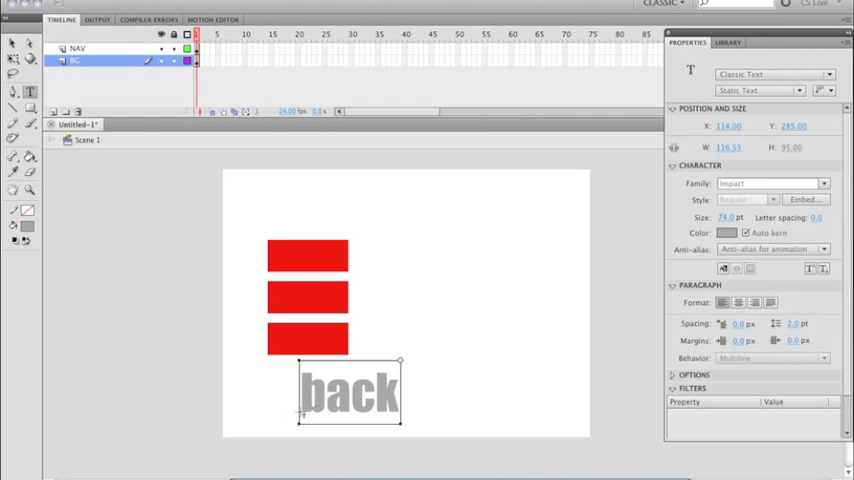
{"action": "type", "text": "ground"}
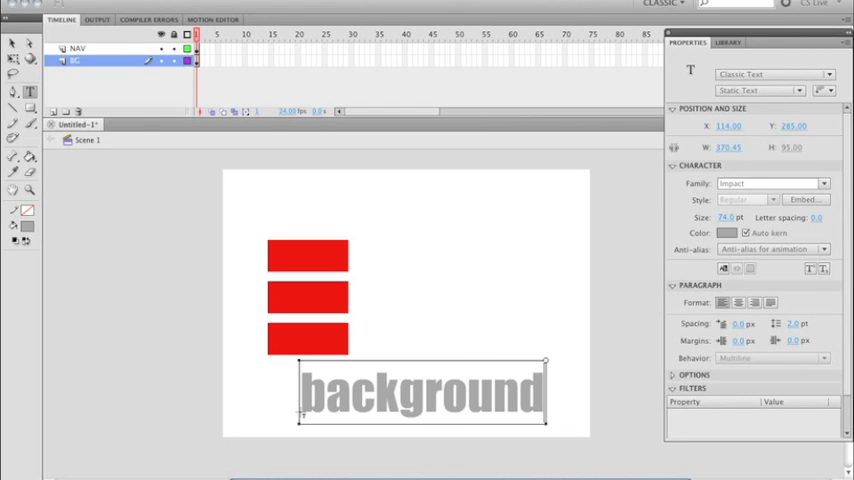
{"action": "left_click", "coordinate": [12, 43]}
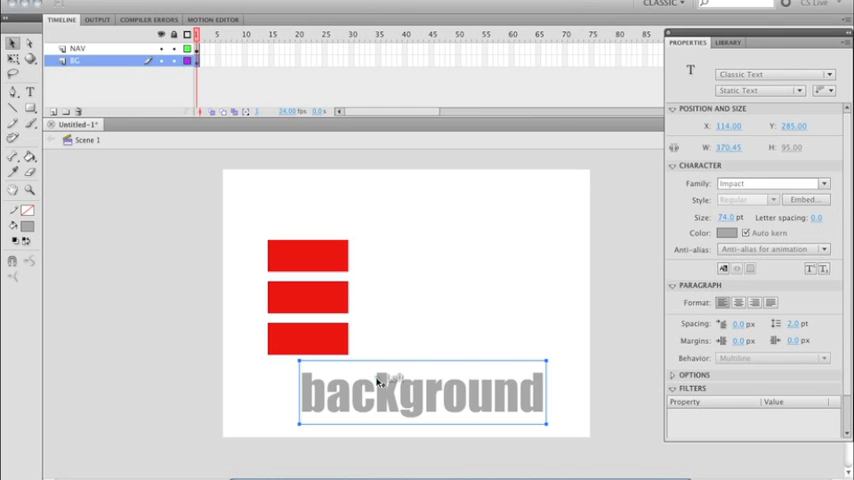
{"action": "left_click_drag", "start_coordinate": [382, 372], "coordinate": [367, 395]}
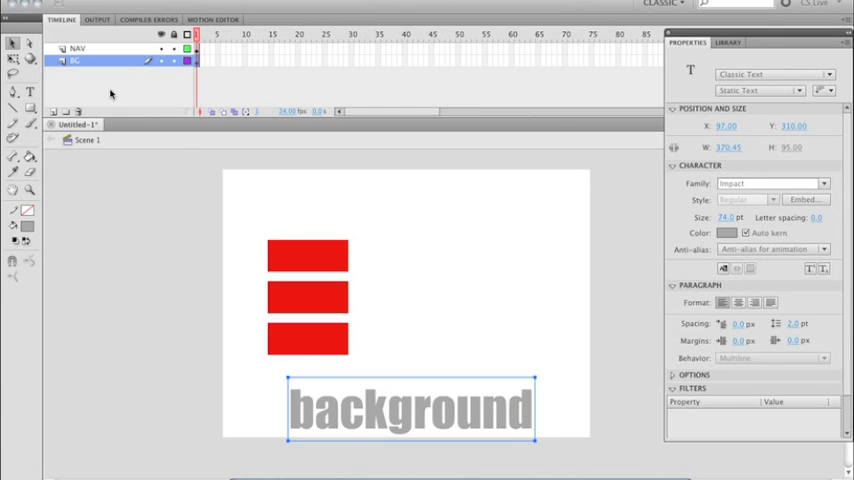
{"action": "left_click", "coordinate": [95, 48]}
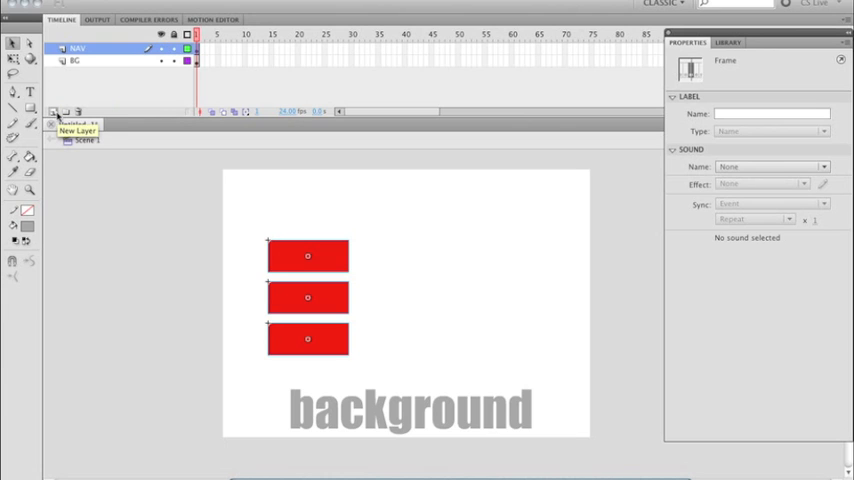
- Add a new layer above NAV and rename it Content, clearing a mistyped name first
{"action": "left_click", "coordinate": [55, 113]}
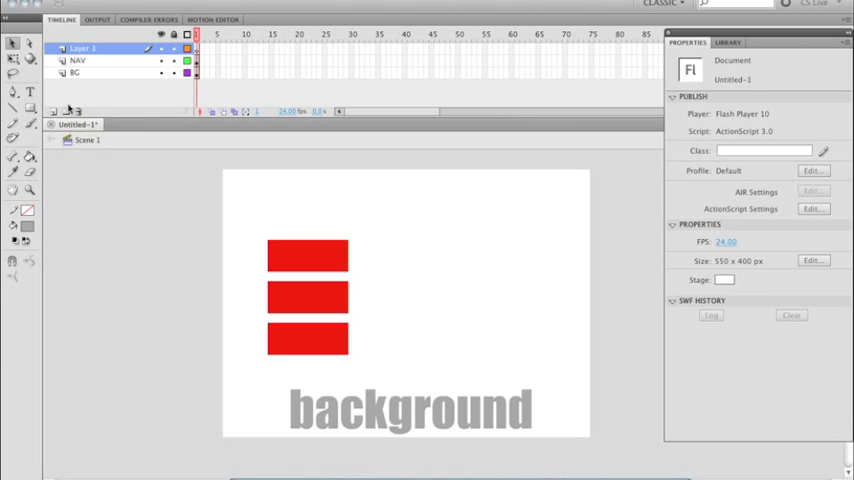
{"action": "double_click", "coordinate": [83, 48]}
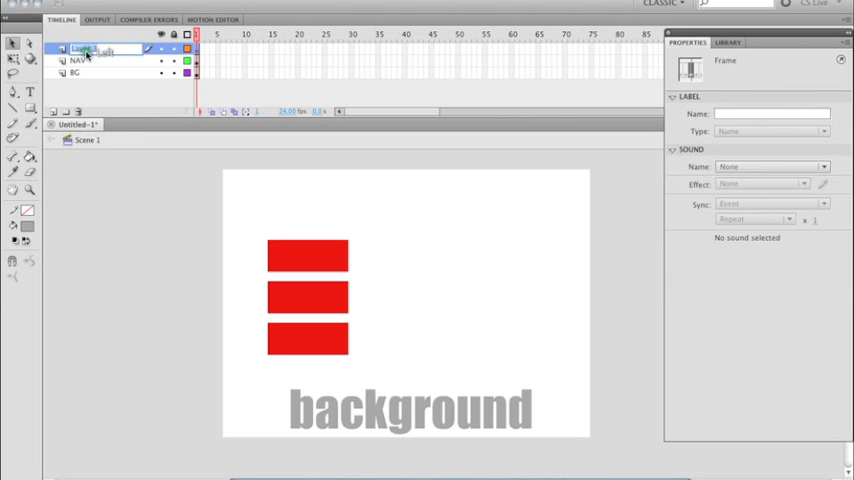
{"action": "type", "text": "con"}
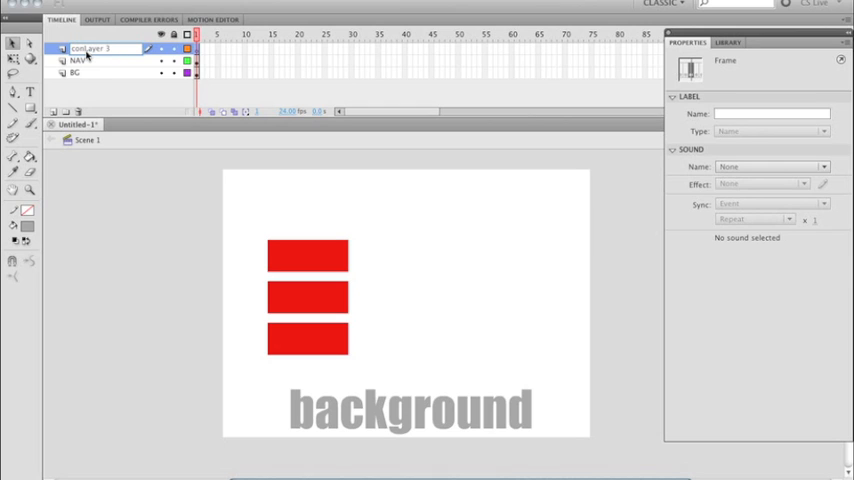
{"action": "key", "text": "ctrl+a"}
{"action": "key", "text": "BackSpace"}
{"action": "type", "text": "Content"}
{"action": "left_click", "coordinate": [222, 180]}
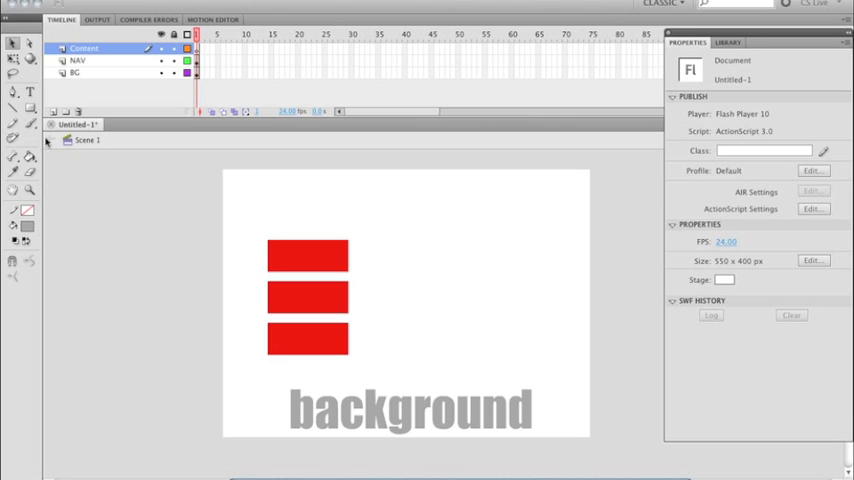
- Add an orange 'Page One' title and position it at the top of the stage
{"action": "left_click", "coordinate": [33, 238]}
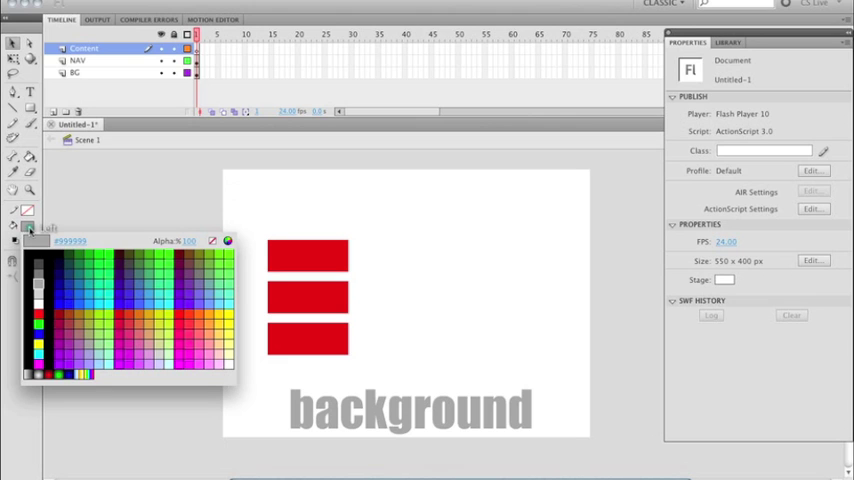
{"action": "left_click", "coordinate": [200, 308]}
{"action": "left_click", "coordinate": [30, 91]}
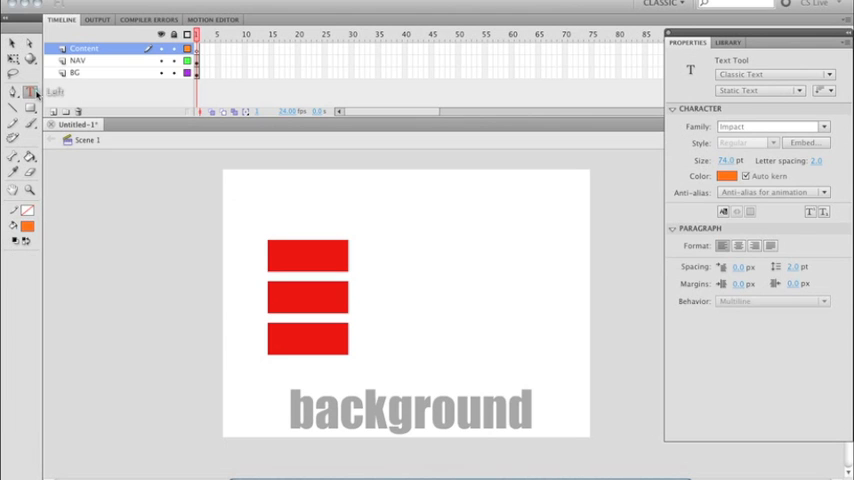
{"action": "left_click", "coordinate": [282, 203]}
{"action": "type", "text": "Page"}
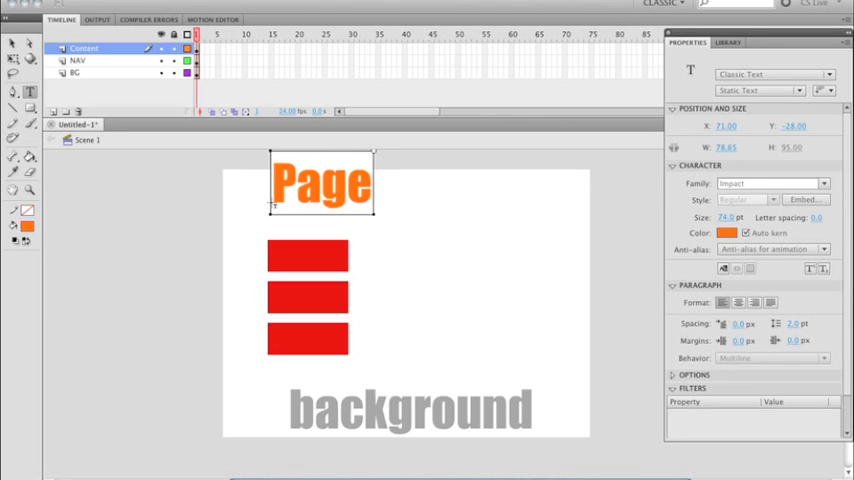
{"action": "type", "text": " One"}
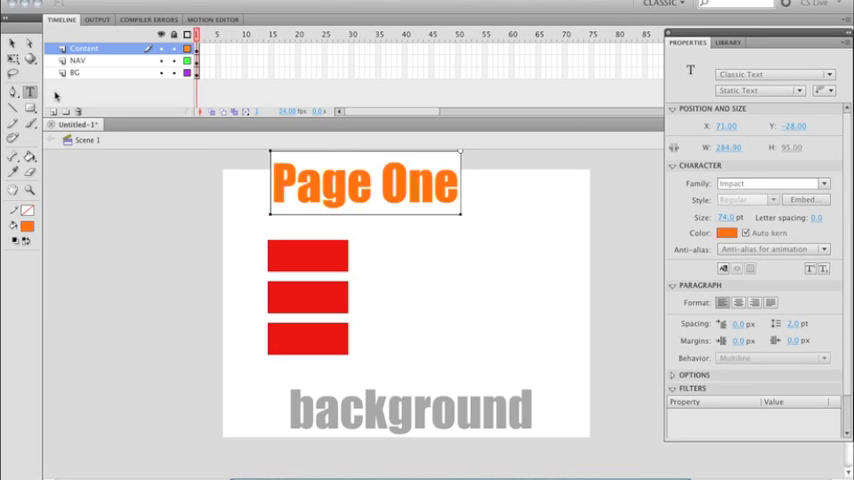
{"action": "left_click", "coordinate": [12, 44]}
{"action": "left_click_drag", "start_coordinate": [343, 189], "coordinate": [340, 208]}
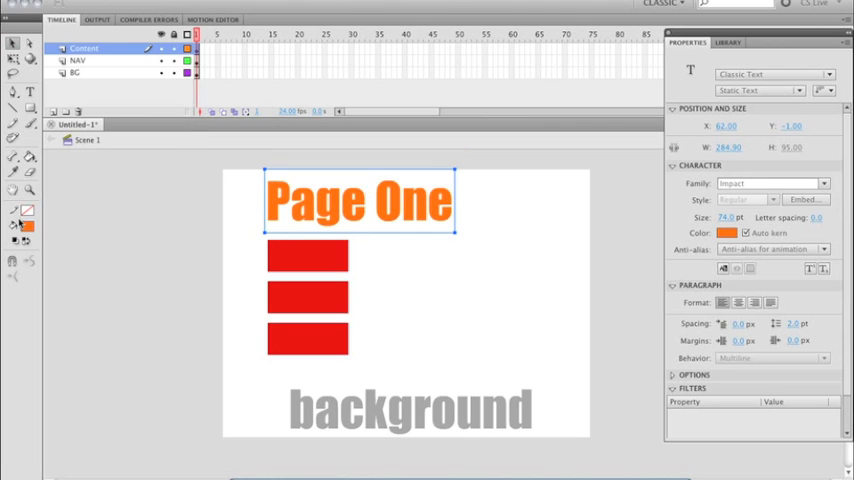
- Draw a large orange rectangle to the right of the red buttons
{"action": "left_click", "coordinate": [21, 73]}
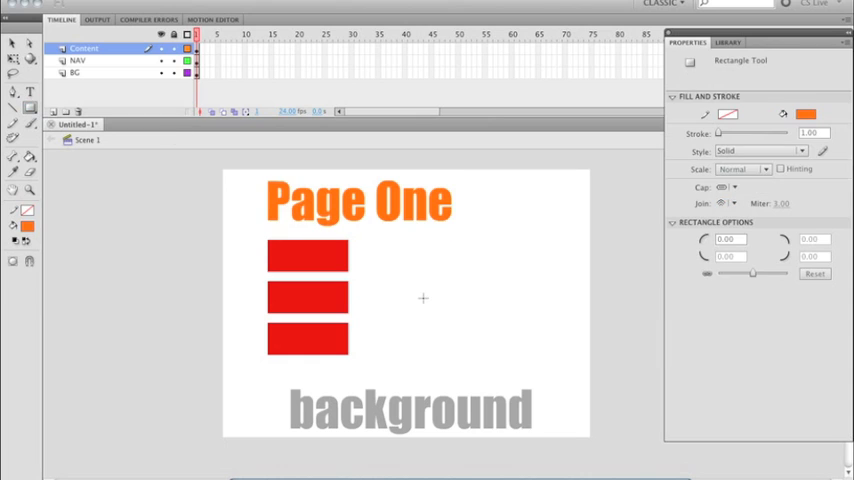
{"action": "left_click_drag", "start_coordinate": [399, 247], "coordinate": [565, 355]}
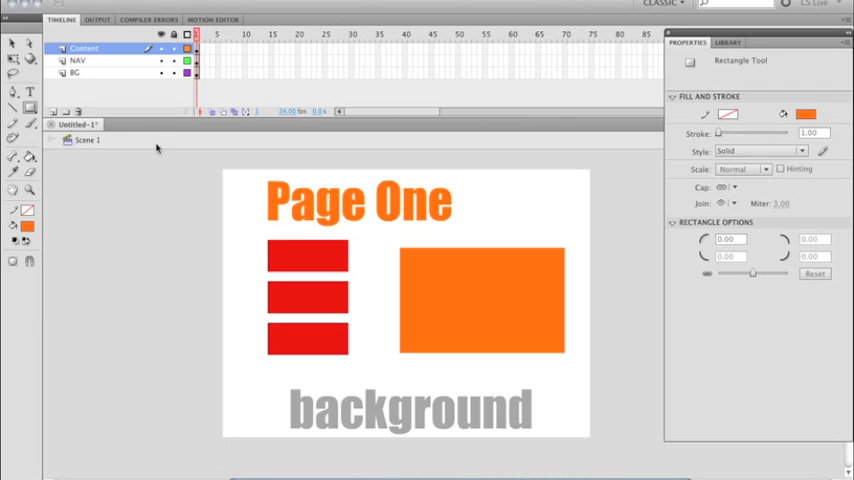
- Create a new top layer and rename it ==LABELS==, leaving it selected
{"action": "left_click", "coordinate": [72, 110]}
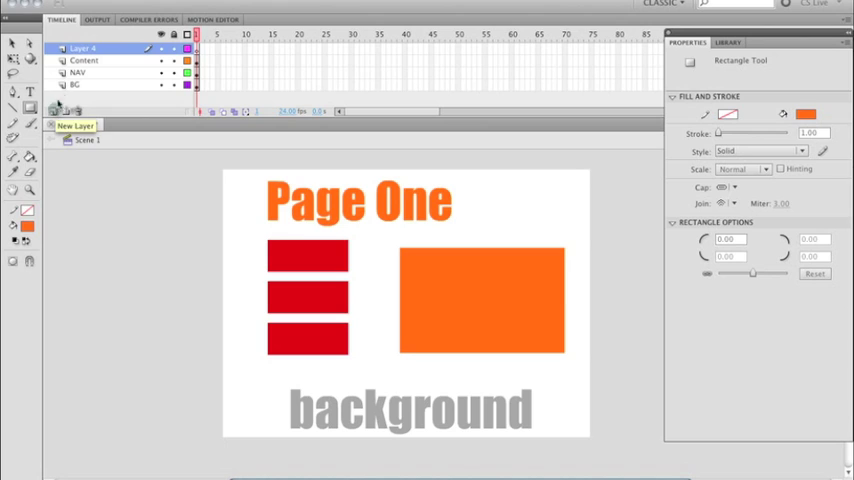
{"action": "double_click", "coordinate": [86, 48]}
{"action": "type", "text": "a"}
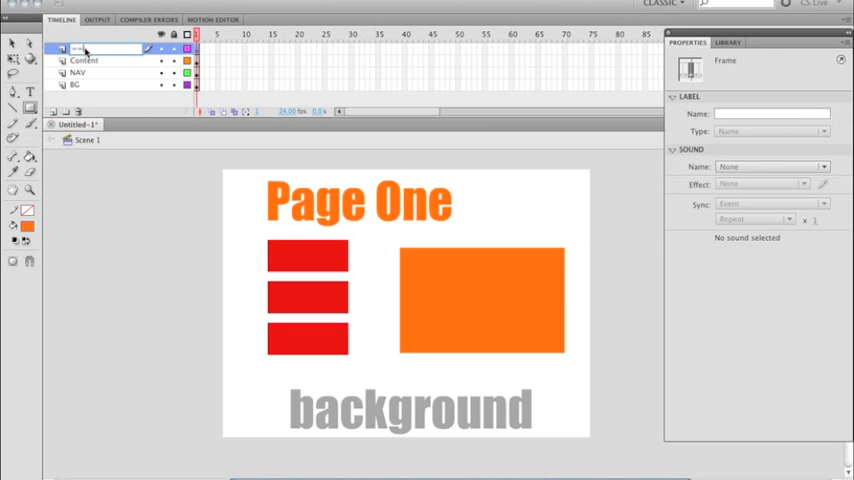
{"action": "type", "text": "LABELS=="}
{"action": "left_click", "coordinate": [200, 50]}
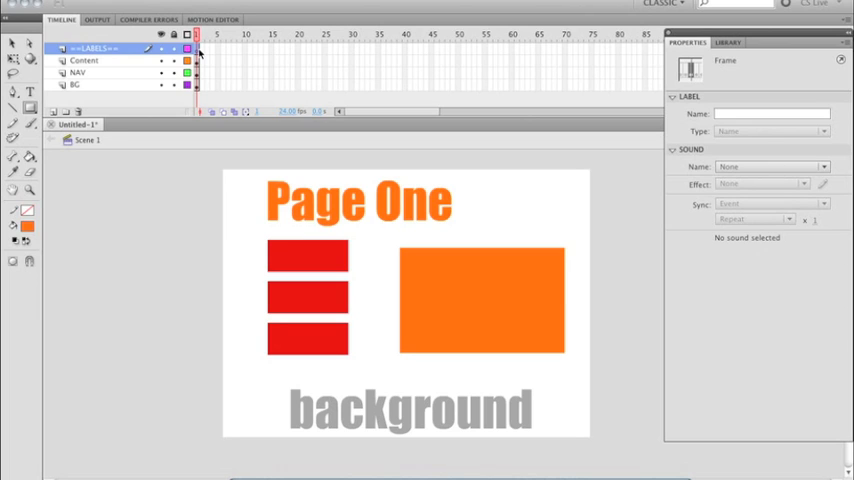
{"action": "left_click", "coordinate": [86, 60]}
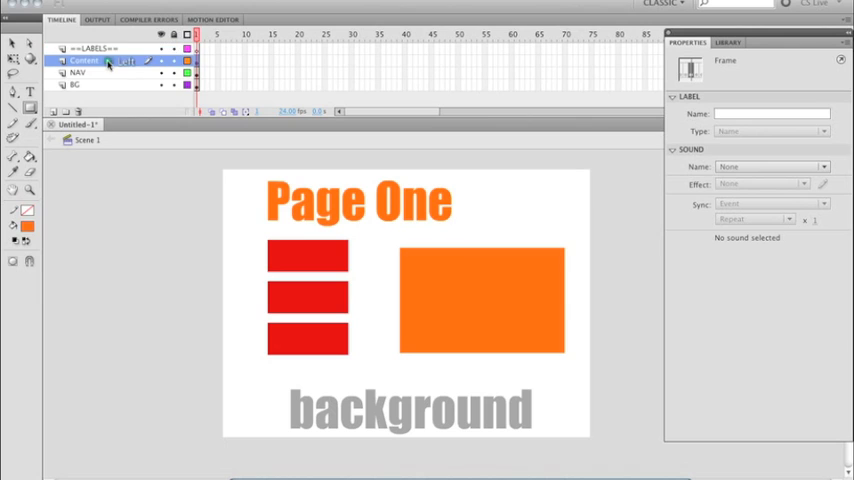
{"action": "left_click", "coordinate": [86, 49]}
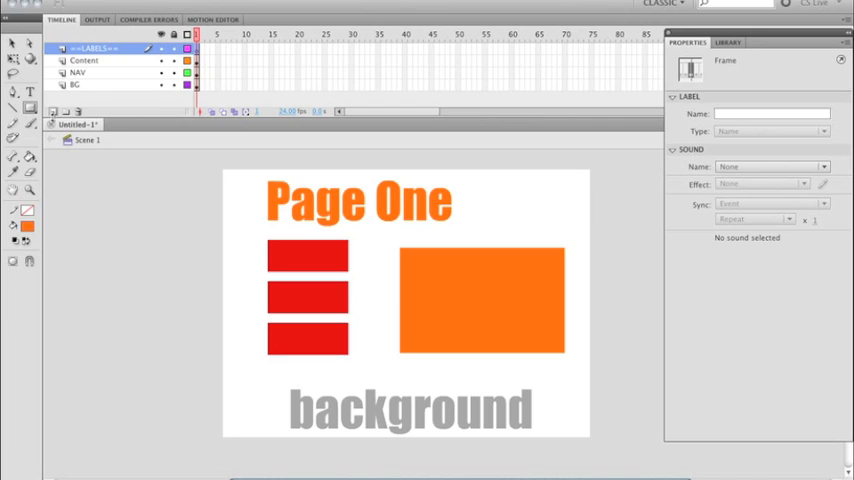
- Create another top layer, rename it AS3 and keep it selected above ==LABELS==
{"action": "left_click", "coordinate": [53, 115]}
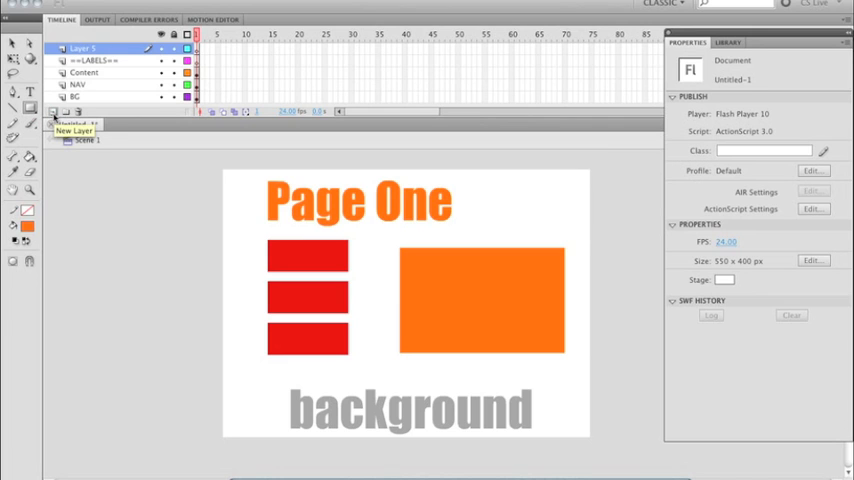
{"action": "double_click", "coordinate": [85, 48]}
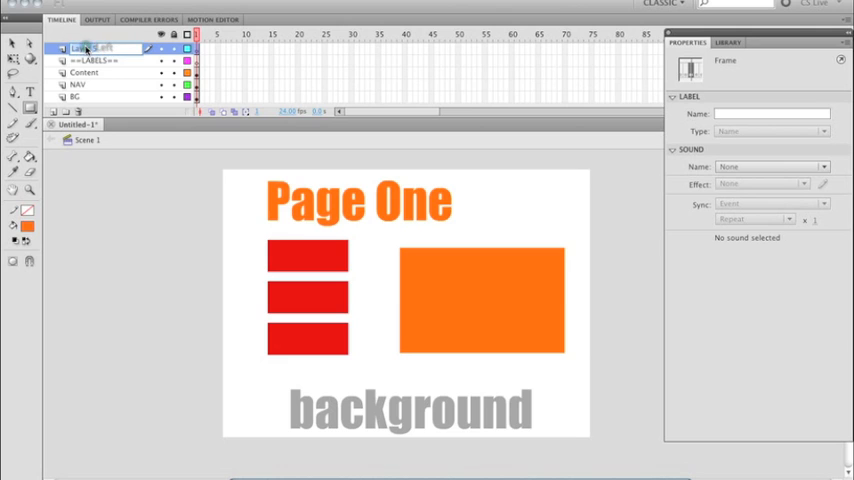
{"action": "type", "text": "AS3"}
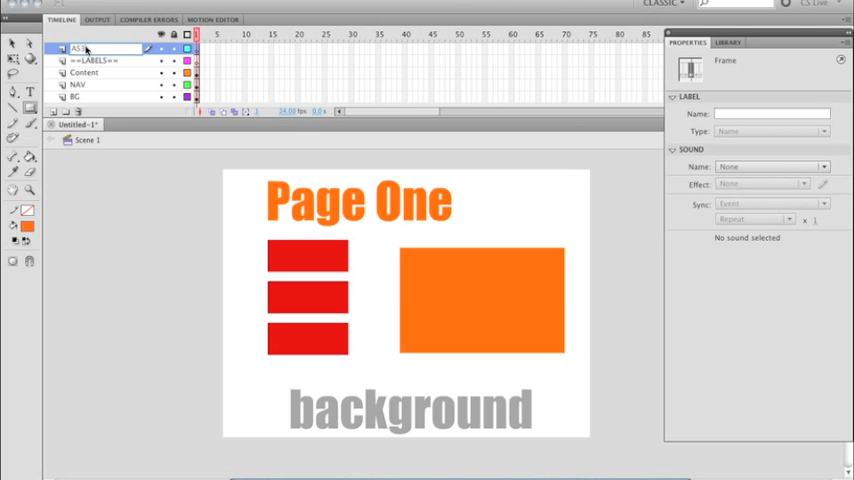
{"action": "left_click", "coordinate": [279, 70]}
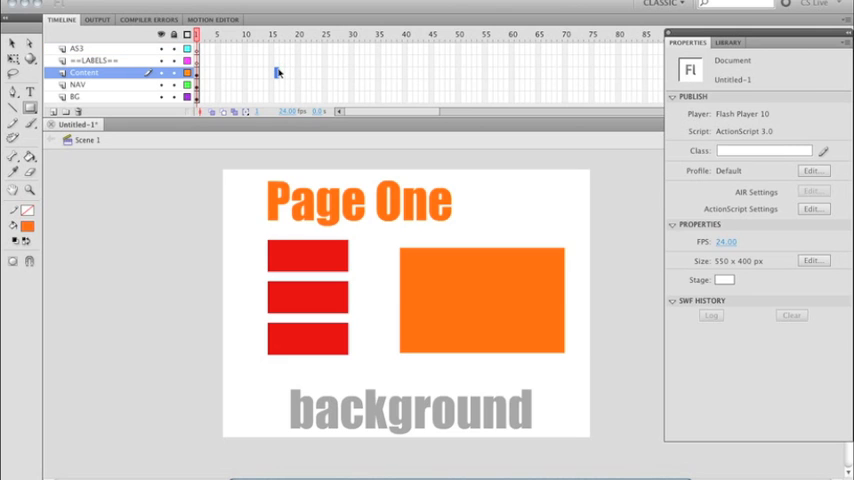
{"action": "left_click", "coordinate": [102, 49]}
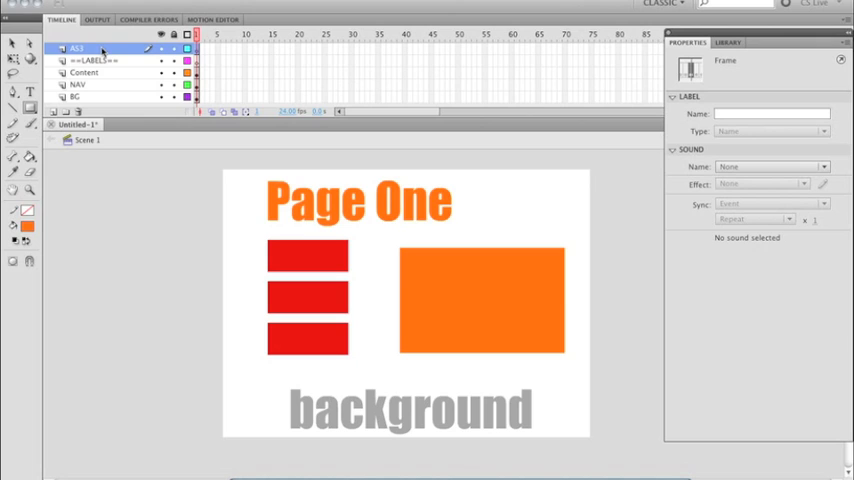